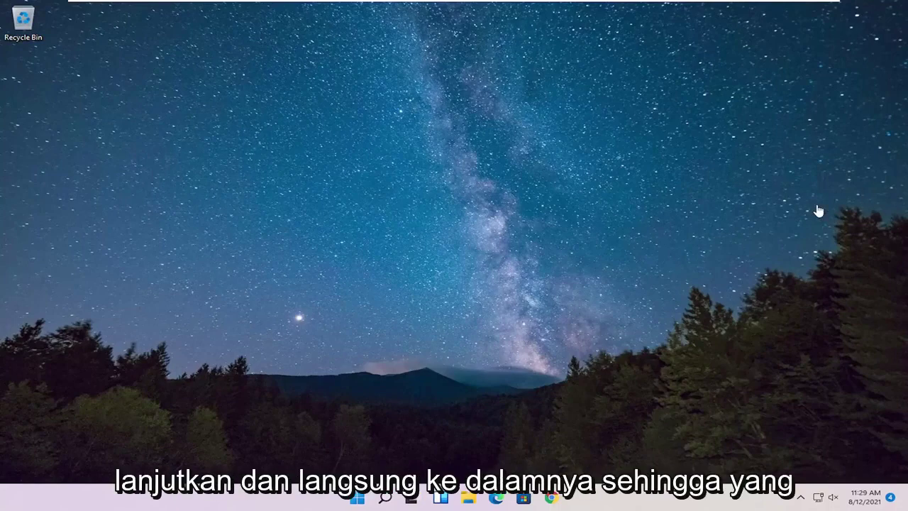
Step: From Task Manager, set up a new task to run cmd with administrative privileges
right_click(360, 499)
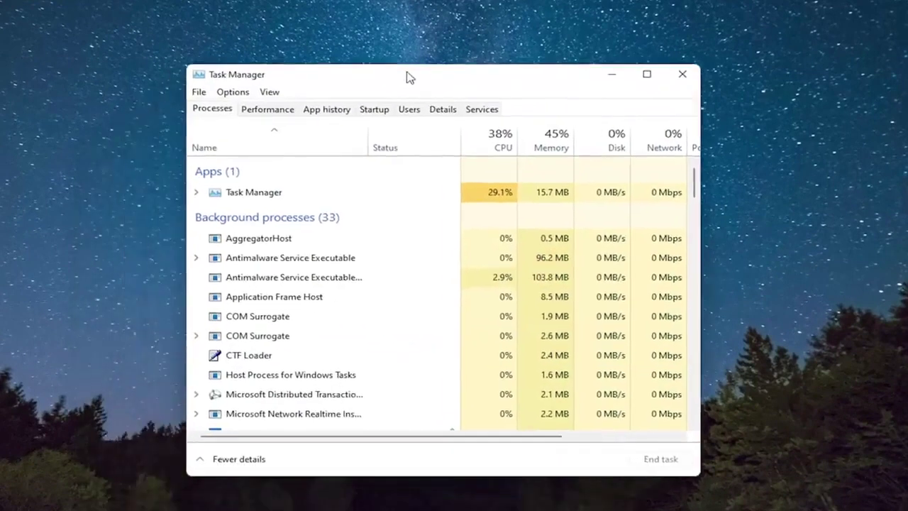
drag(318, 168, 452, 80)
click(233, 78)
click(249, 95)
text(cmd)
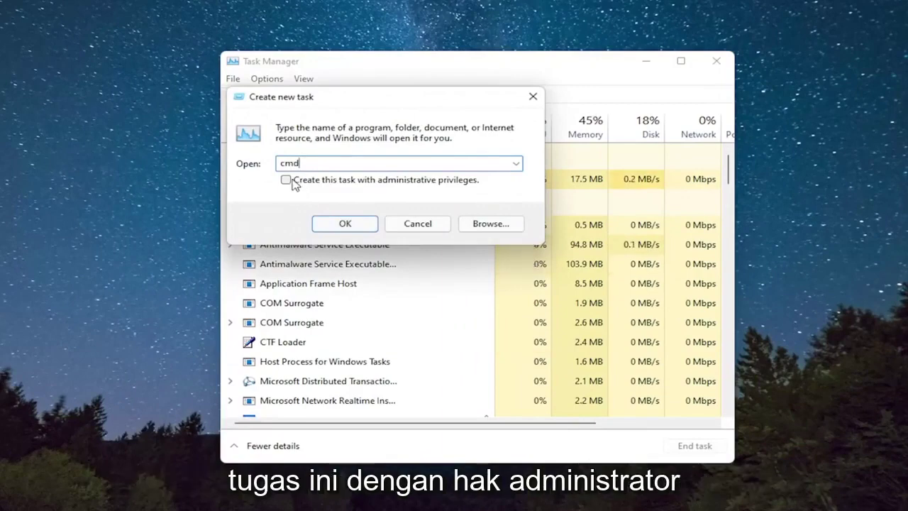
click(291, 181)
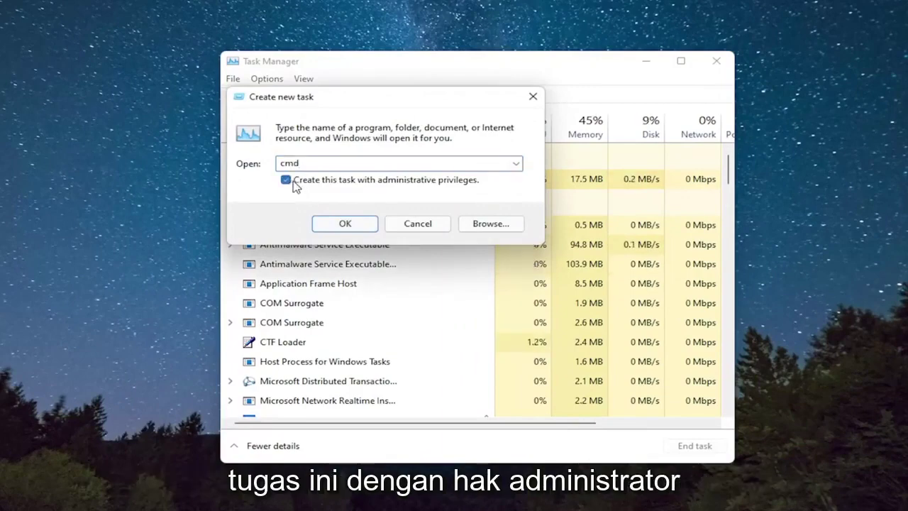
Step: Launch the elevated Command Prompt, close Task Manager, and run sfc /scannow
click(345, 224)
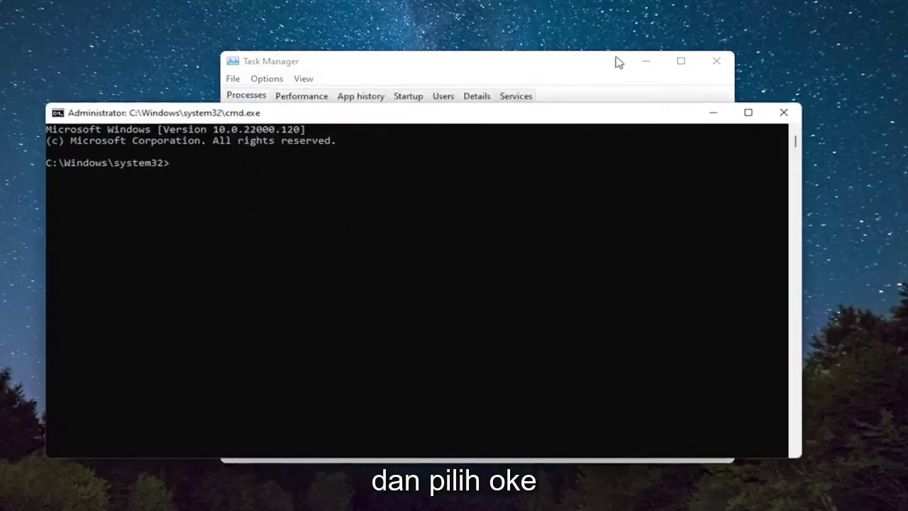
click(716, 61)
mouse_move(523, 115)
mouse_down()
mouse_move(571, 92)
mouse_move(560, 85)
mouse_up()
text(sfc )
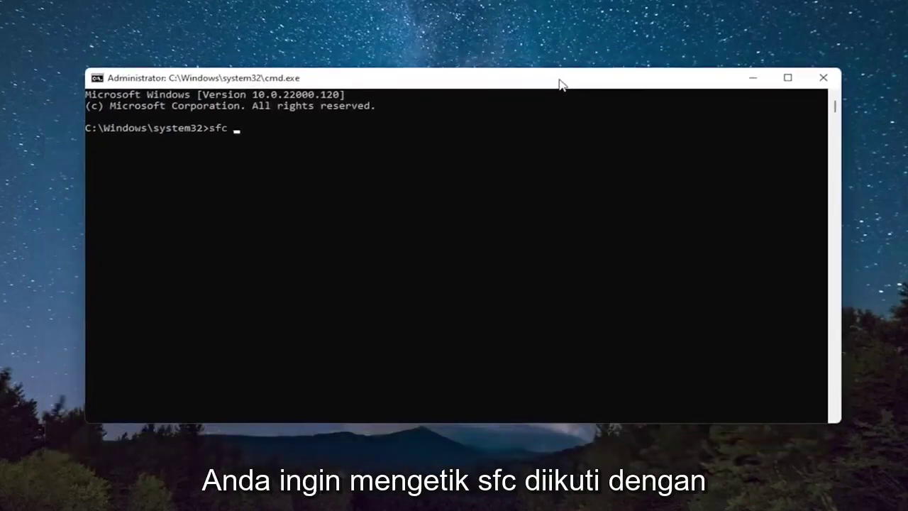
text(/scannow)
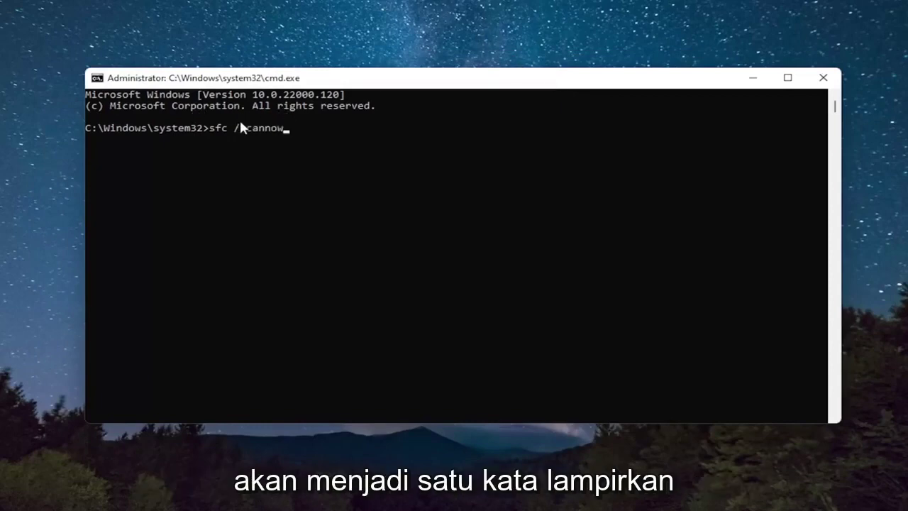
key(Return)
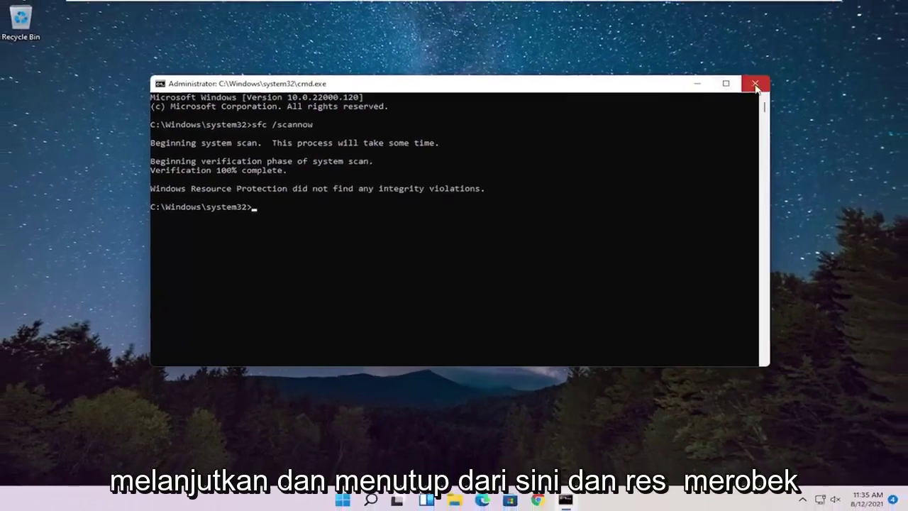
Step: Close the command window, restart the PC, then bring up File Explorer
click(756, 86)
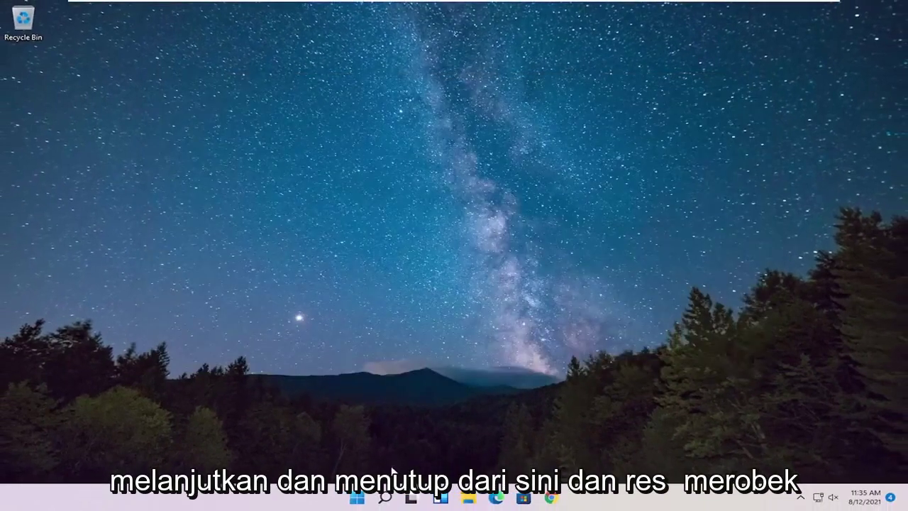
right_click(357, 502)
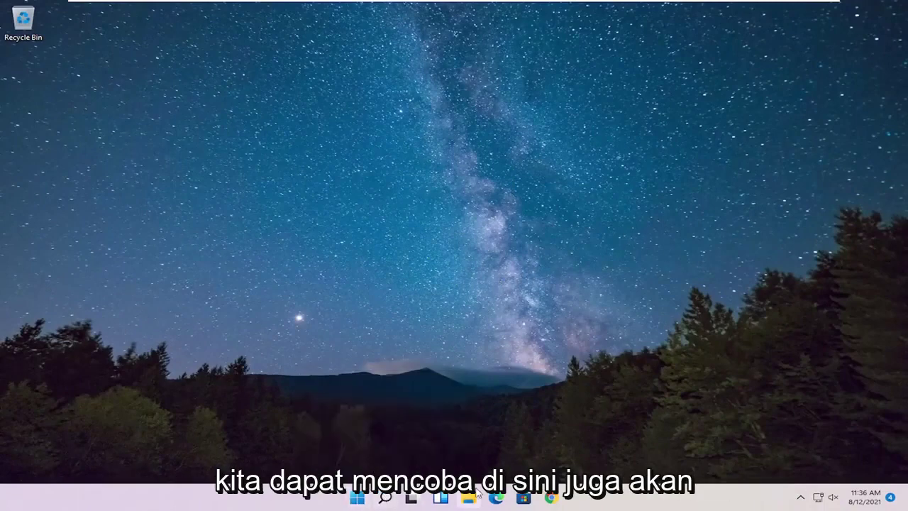
click(470, 501)
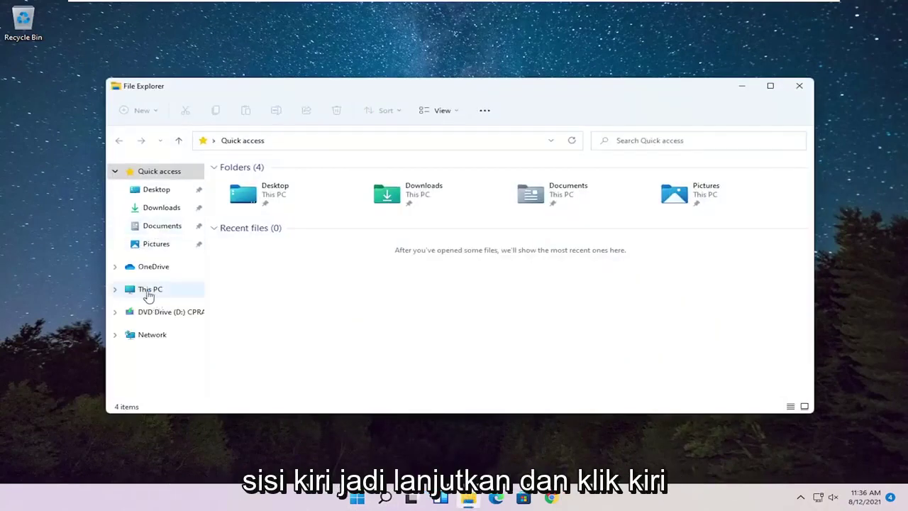
Step: Go to This PC and open the Properties of Local Disk (C:)
click(146, 296)
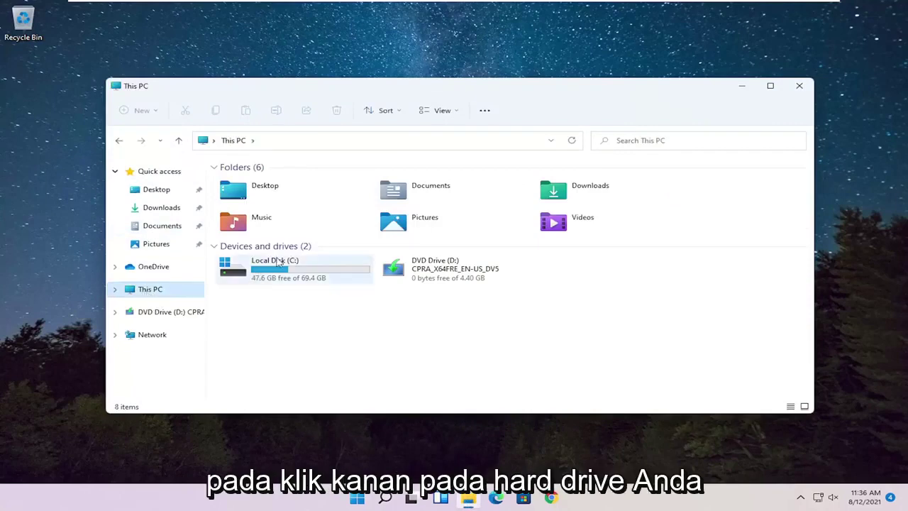
click(271, 277)
right_click(271, 277)
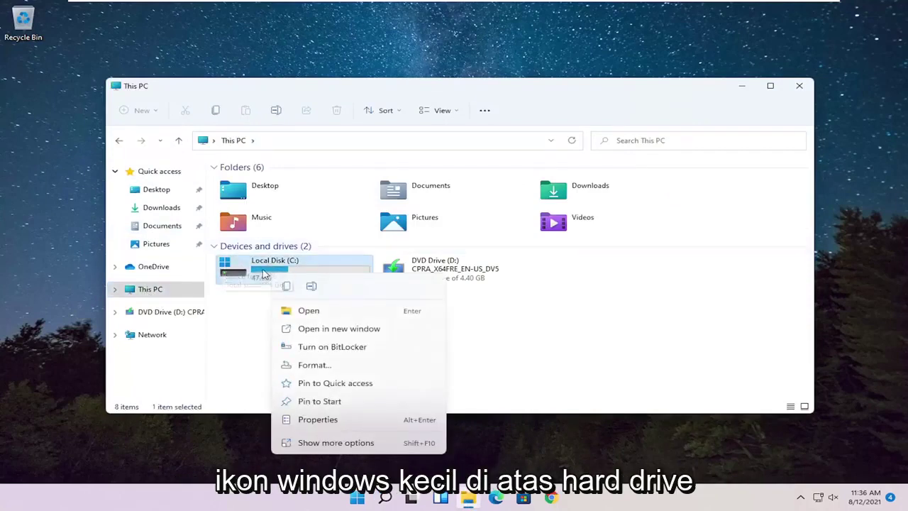
click(319, 423)
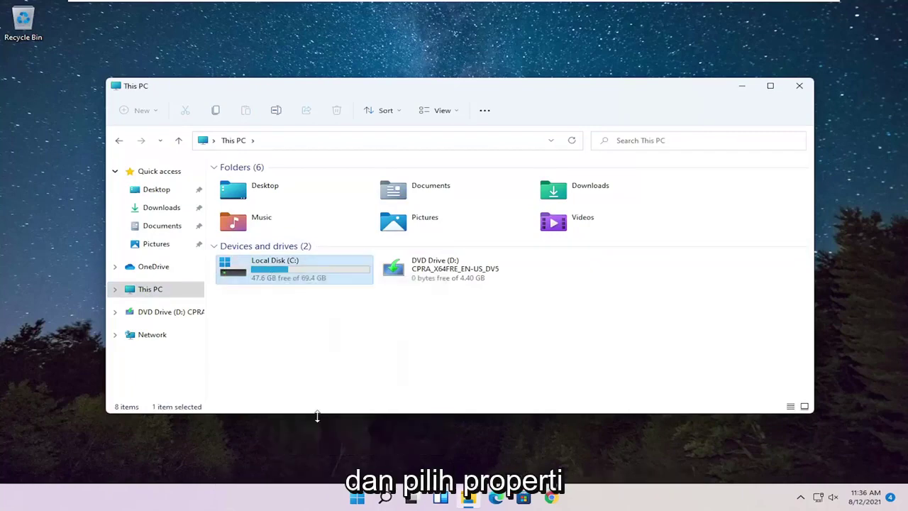
Step: Use the Tools tab Check button to scan drive C: for file system errors
drag(345, 175, 375, 121)
click(385, 146)
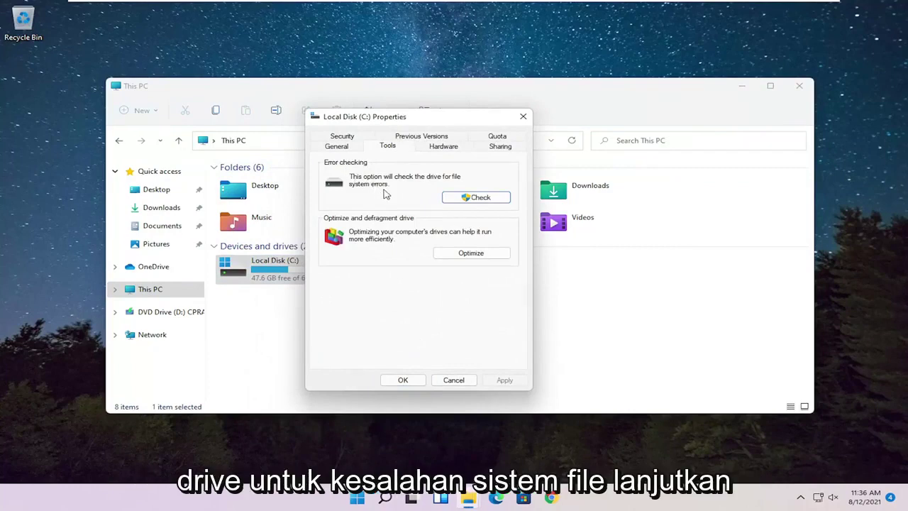
click(477, 198)
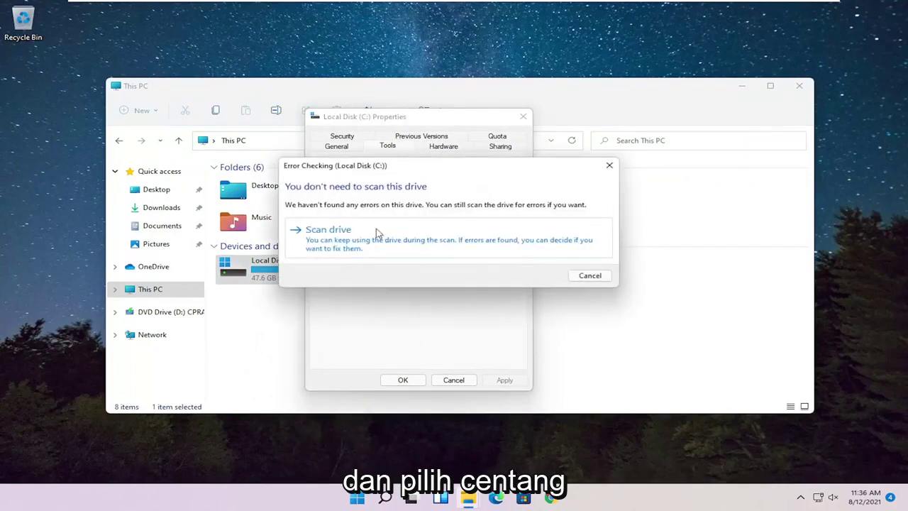
drag(364, 170, 352, 167)
click(328, 240)
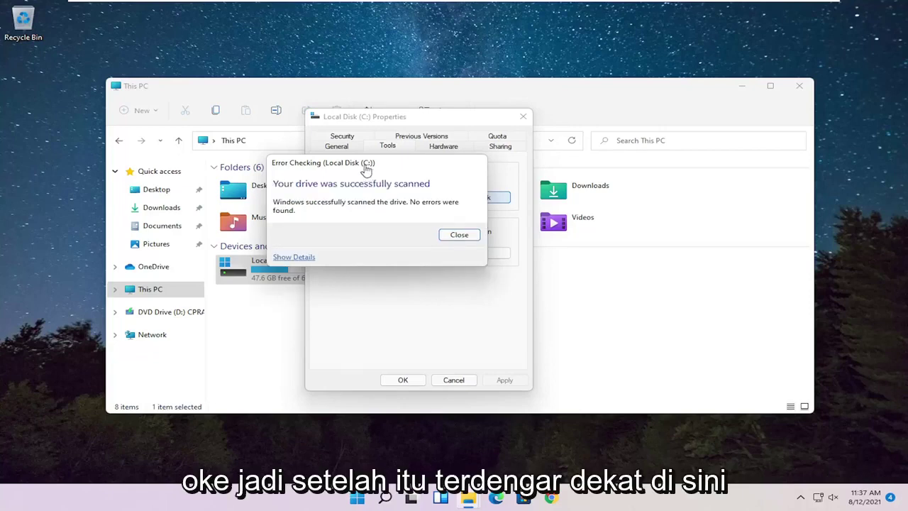
Step: Dismiss the scan results, close the C: properties and File Explorer, and dismiss Search
click(458, 236)
click(523, 116)
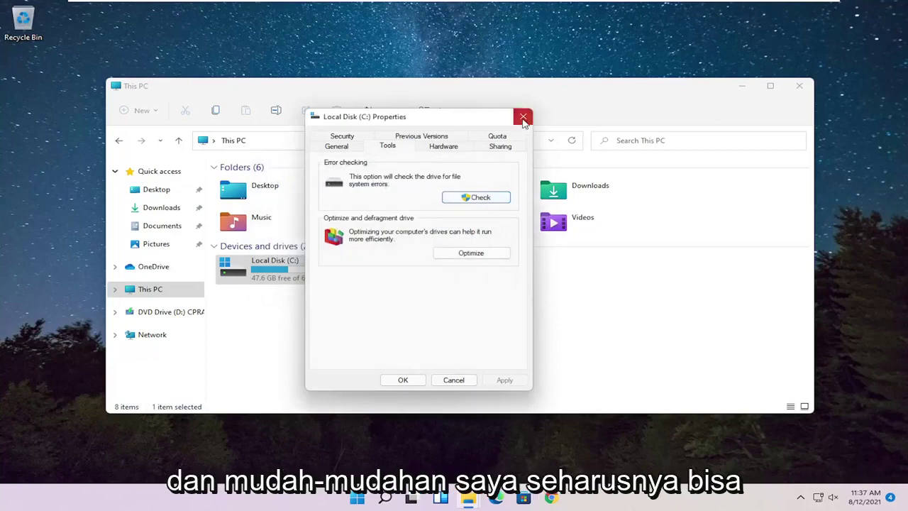
click(801, 86)
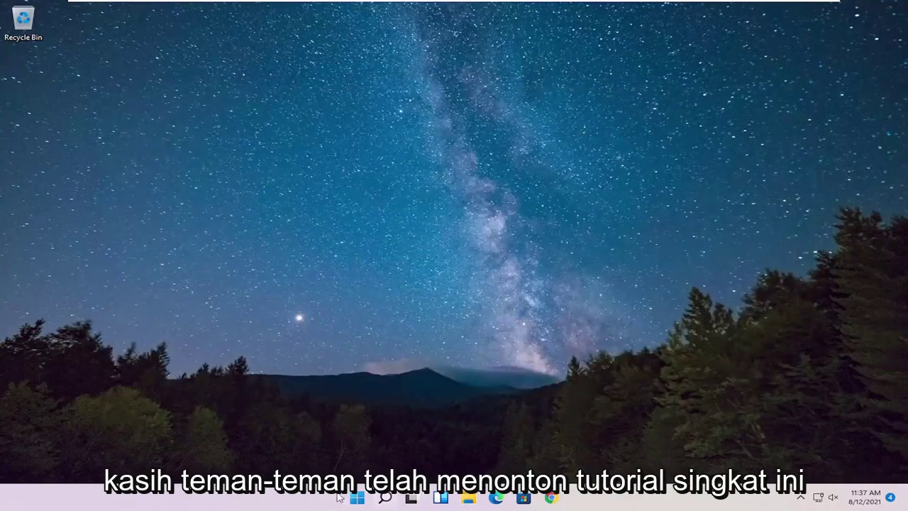
click(384, 497)
click(786, 176)
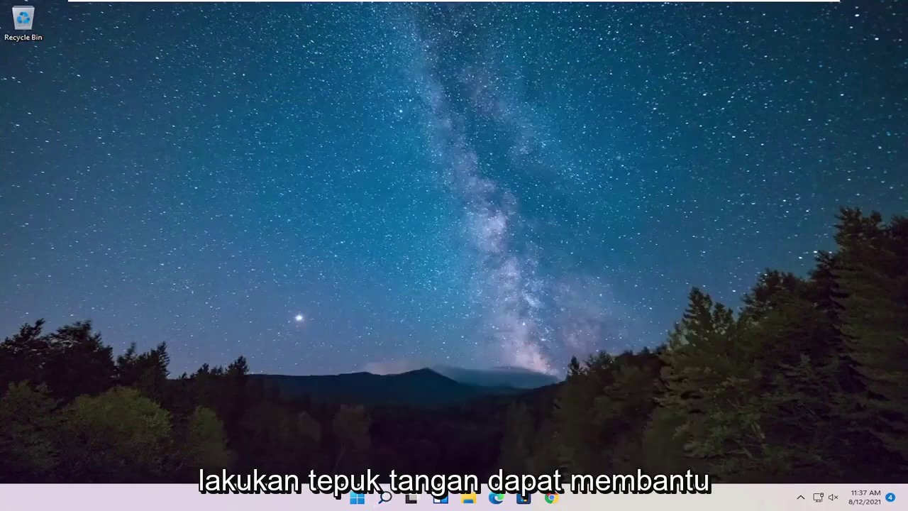